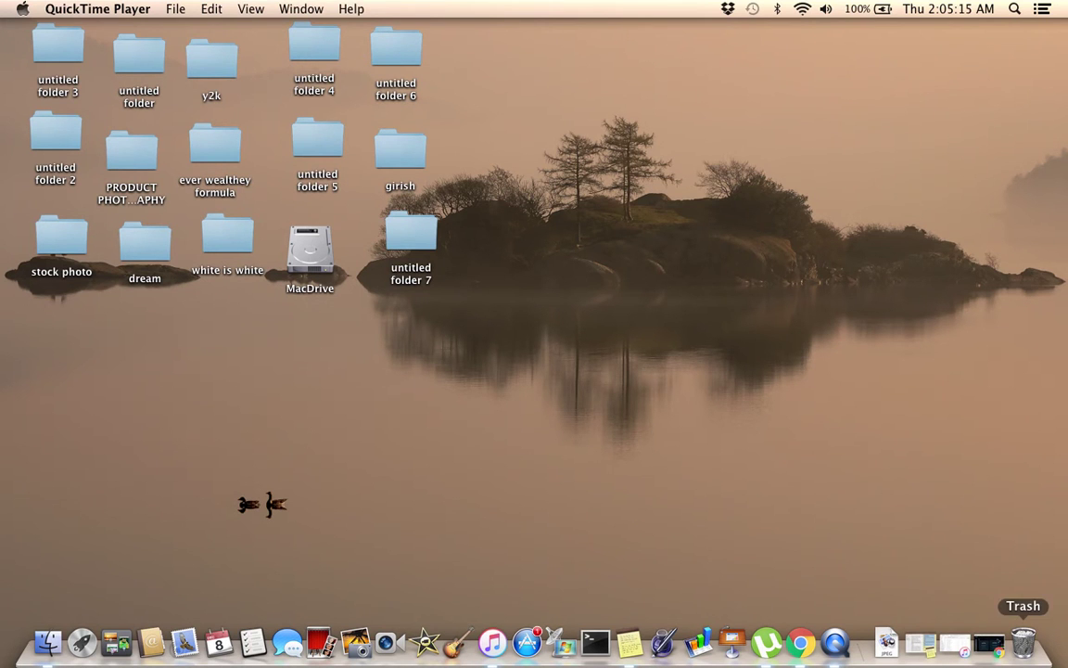
Step: Bring Chrome back up and reopen pixlr.com from the Google search results
{"action": "left_click", "coordinate": [989, 643]}
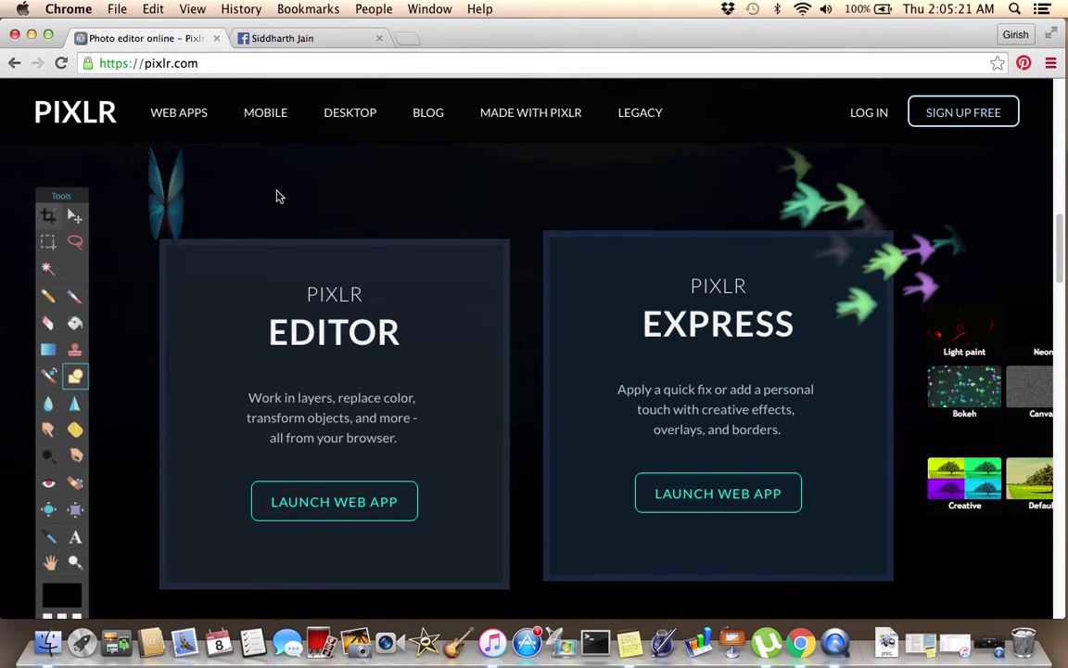
{"action": "scroll", "coordinate": [276, 195], "scroll_direction": "up", "scroll_amount": 1}
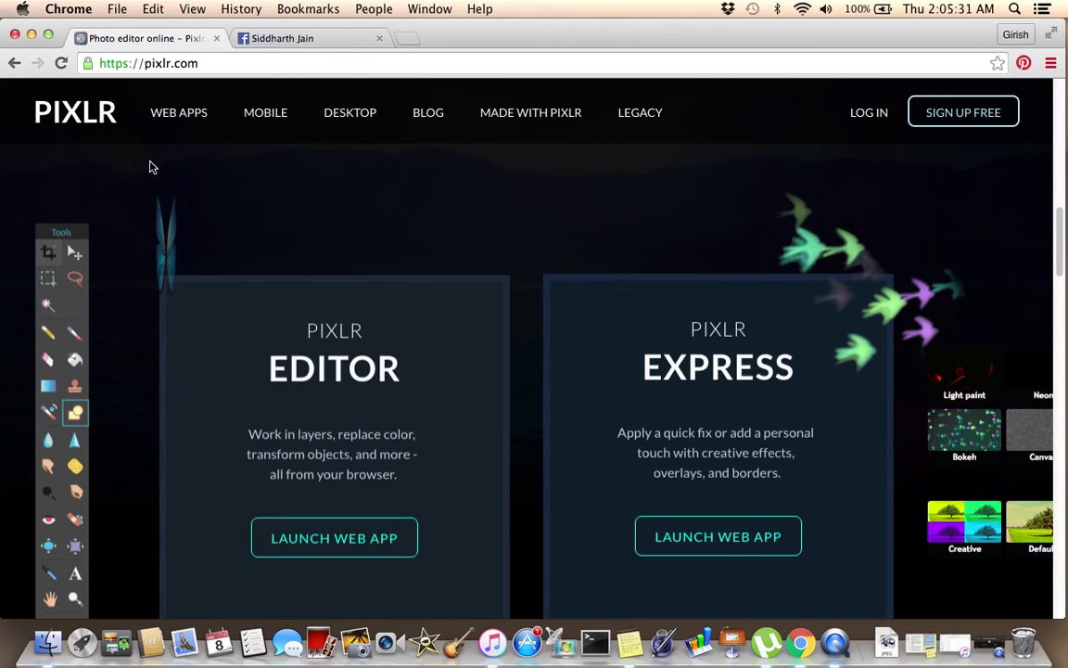
{"action": "left_click", "coordinate": [14, 63]}
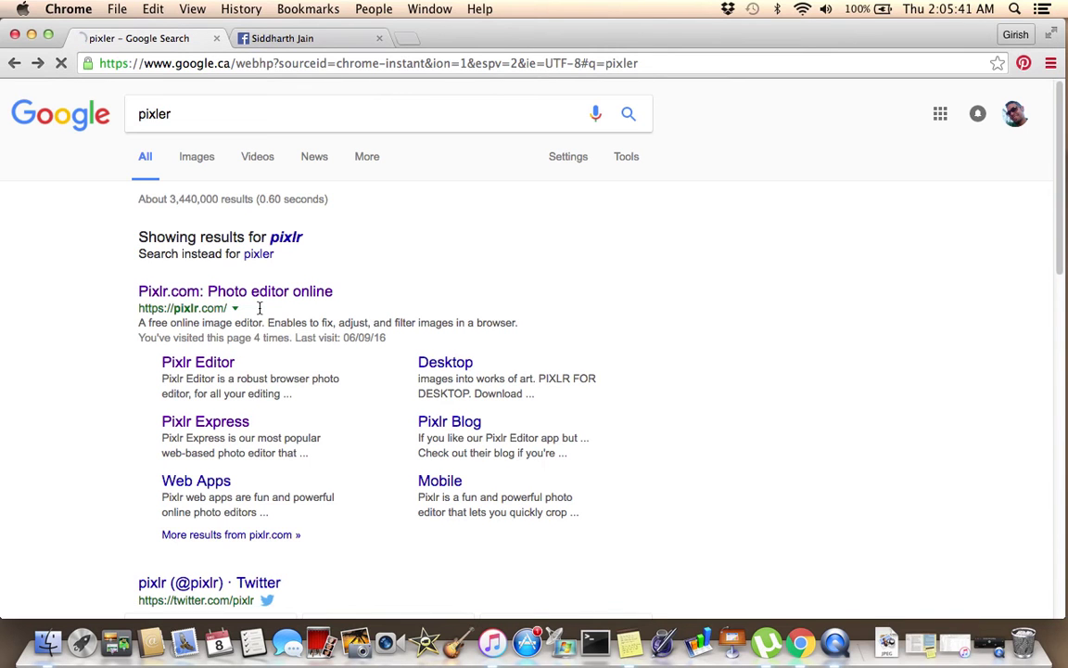
{"action": "left_click", "coordinate": [186, 294]}
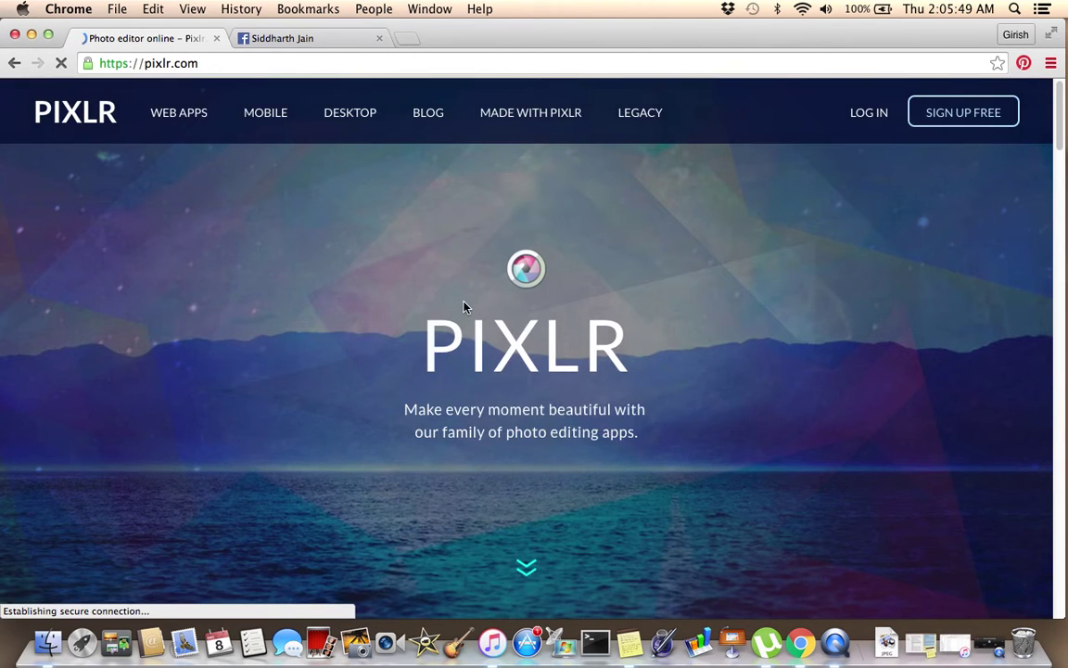
Step: Launch the Pixlr Editor web app and start a new blank image
{"action": "scroll", "coordinate": [353, 335], "scroll_direction": "down", "scroll_amount": 3}
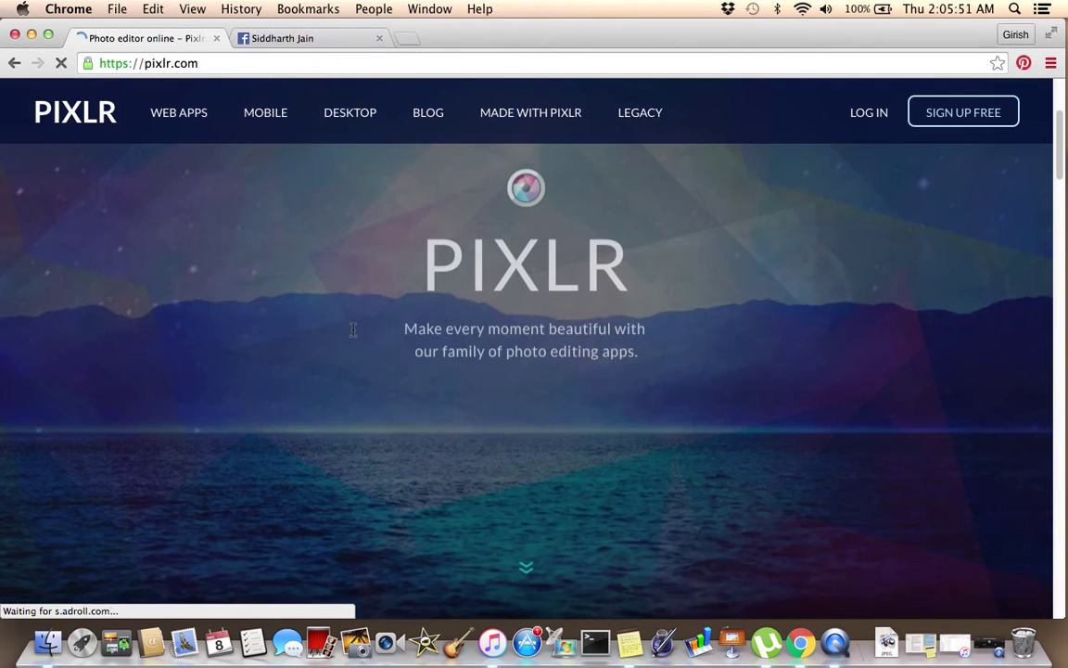
{"action": "scroll", "coordinate": [352, 335], "scroll_direction": "down", "scroll_amount": 3}
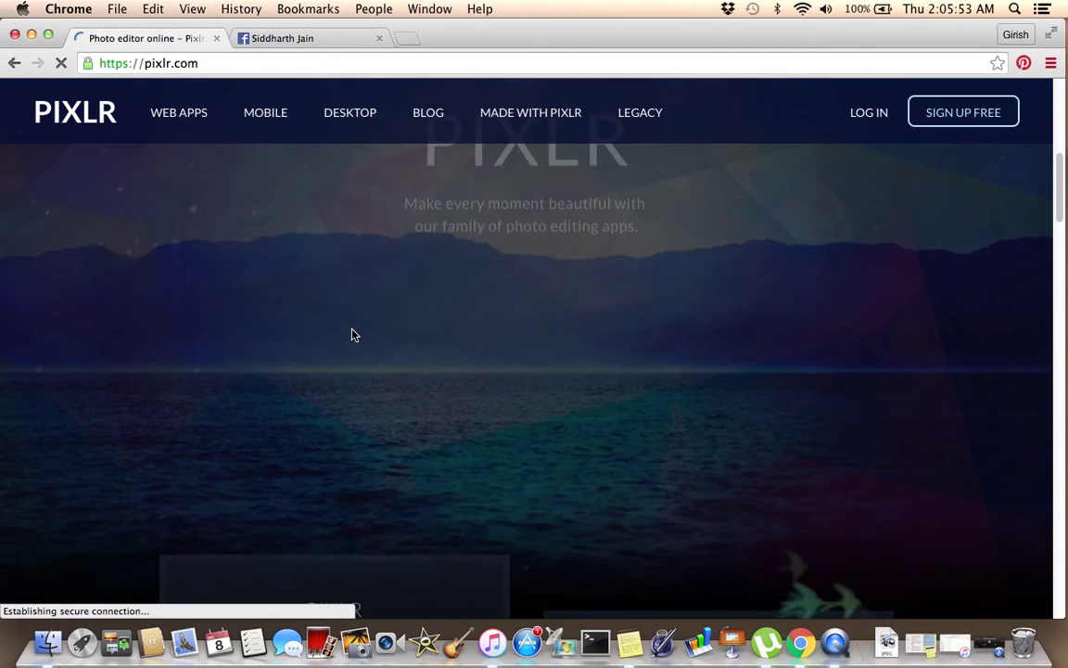
{"action": "scroll", "coordinate": [353, 334], "scroll_direction": "down", "scroll_amount": 4}
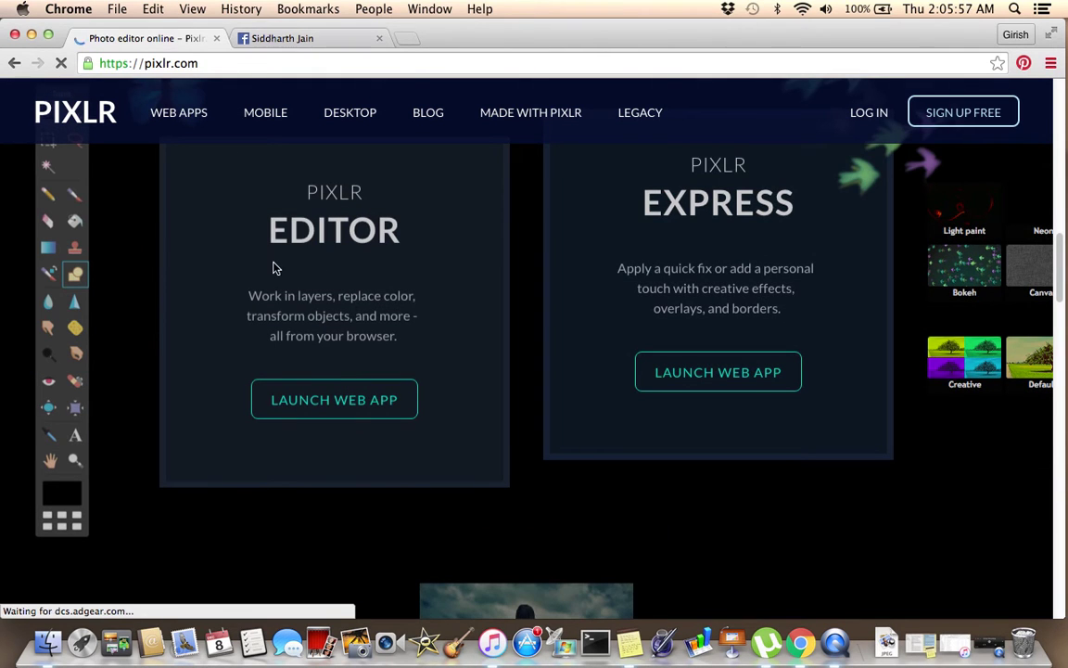
{"action": "left_click", "coordinate": [354, 401]}
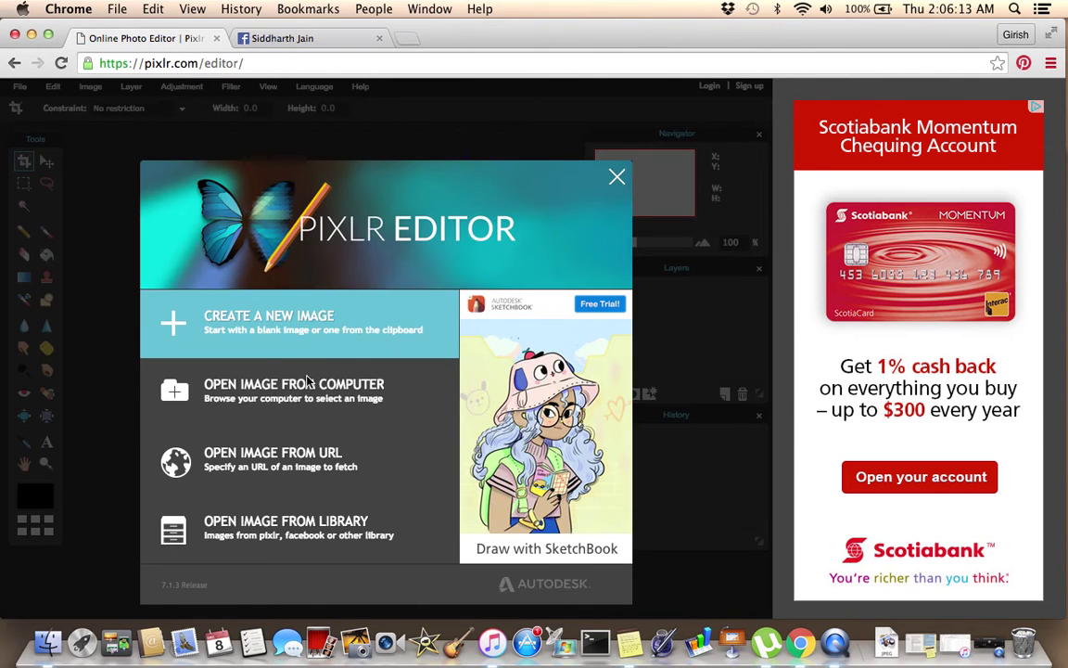
{"action": "left_click", "coordinate": [274, 321]}
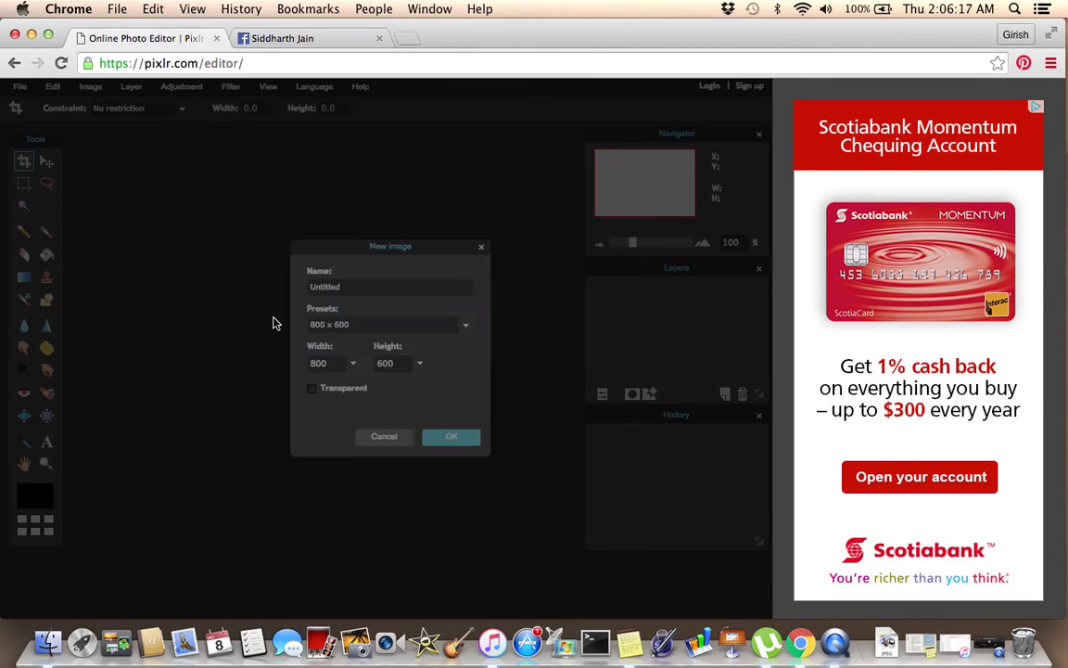
Step: Create an 800x600 Untitled blank image, then navigate back away from Pixlr Editor
{"action": "left_click", "coordinate": [419, 367]}
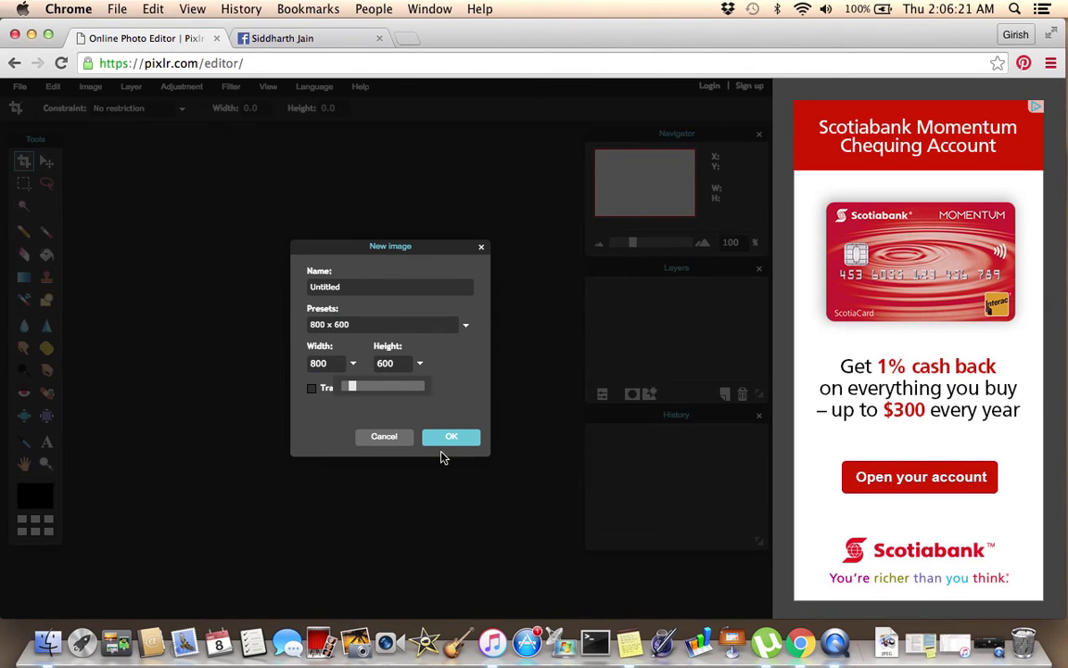
{"action": "left_click", "coordinate": [444, 443]}
{"action": "left_click", "coordinate": [448, 438]}
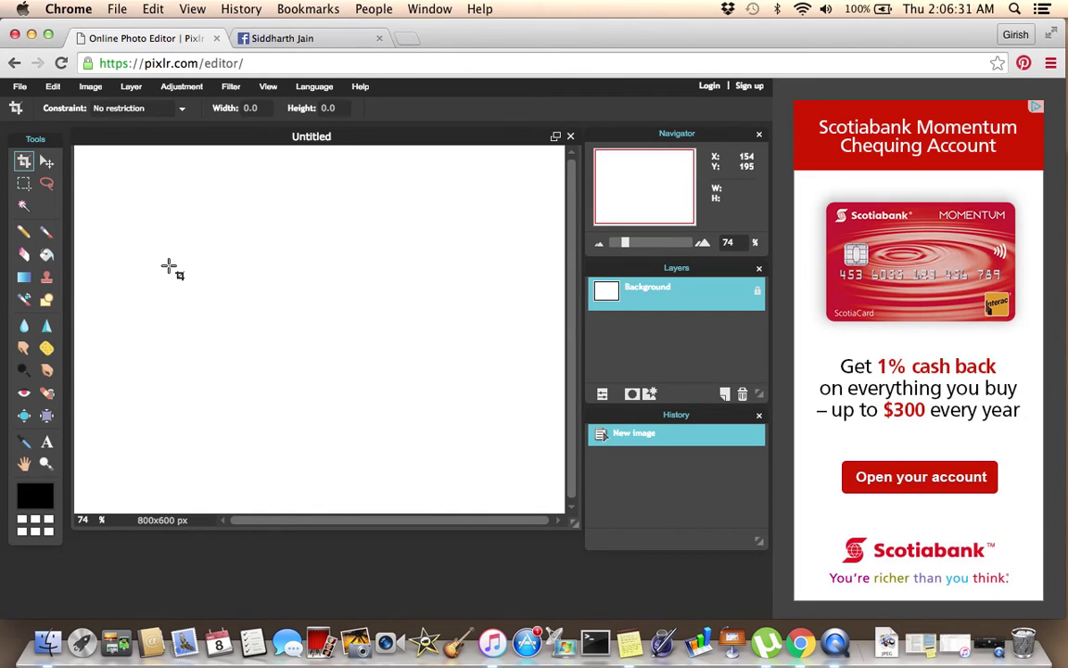
{"action": "left_click", "coordinate": [14, 64]}
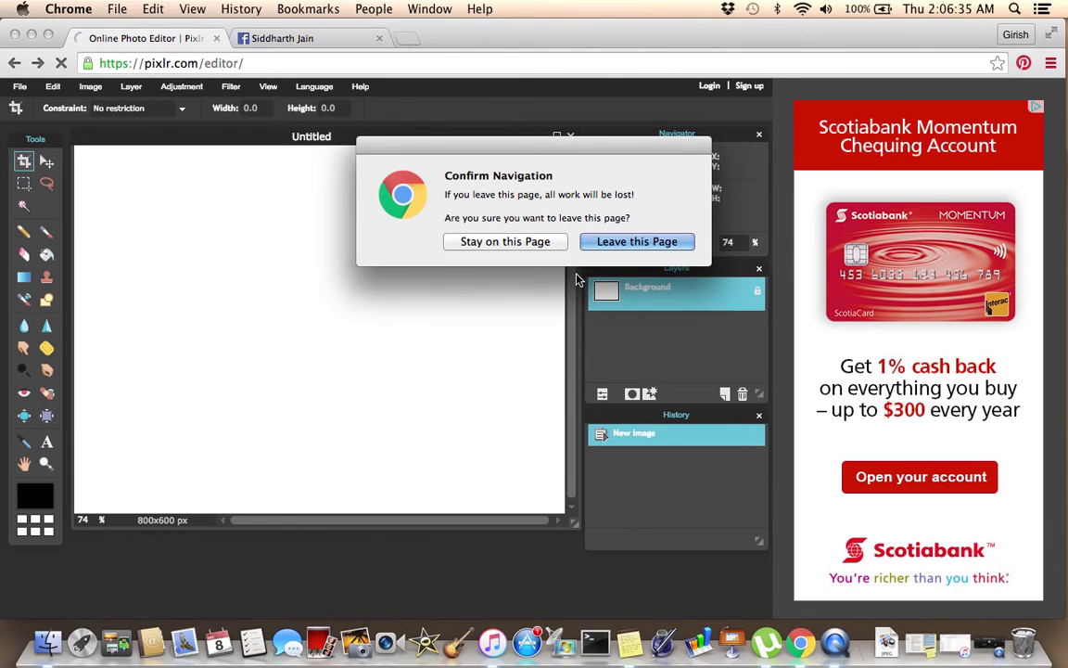
Step: Leave the Editor page and open Make A Business Online.jpg from Downloads in Pixlr Express
{"action": "left_click", "coordinate": [605, 245]}
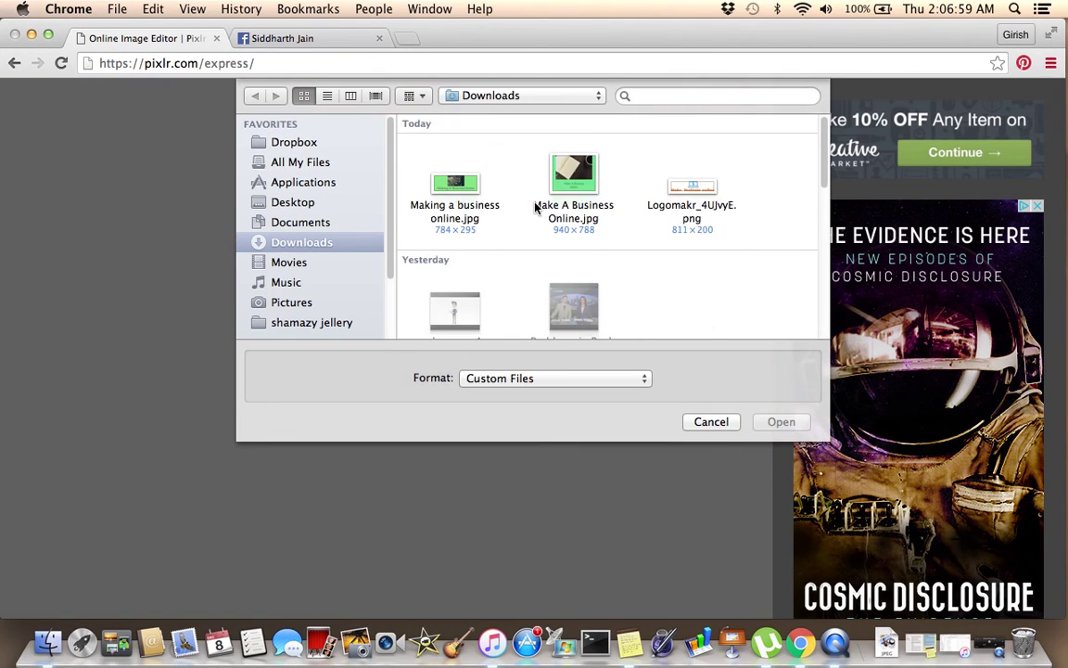
{"action": "left_click", "coordinate": [536, 208]}
{"action": "left_click", "coordinate": [792, 425]}
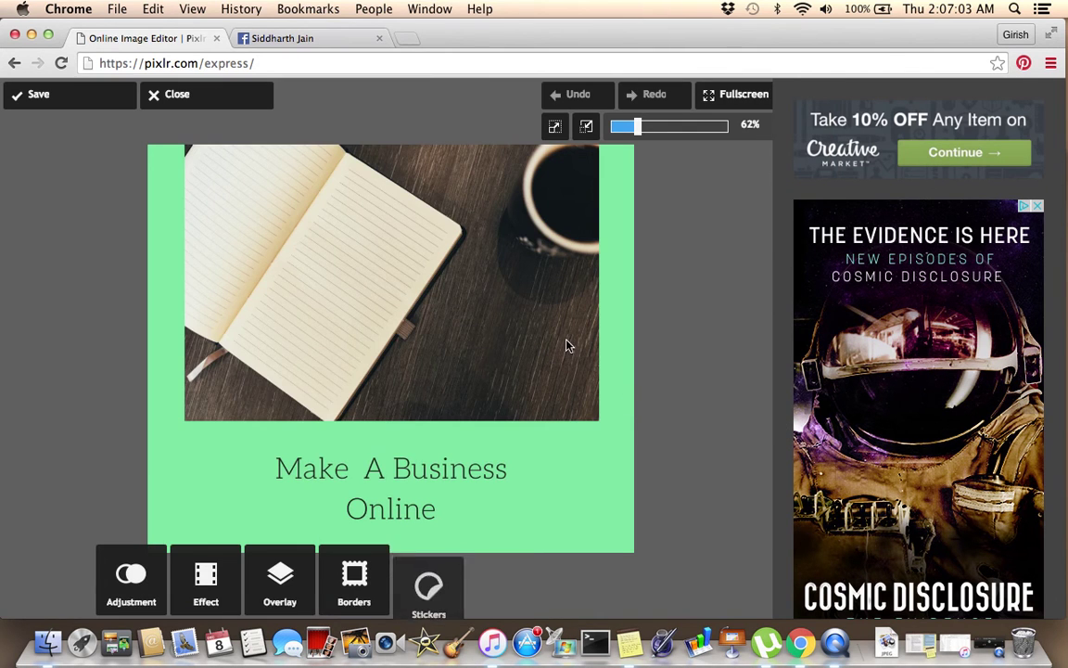
Step: Preview the Atomic Cobalt effect, lower its amount, then close the image without saving
{"action": "left_click", "coordinate": [195, 593]}
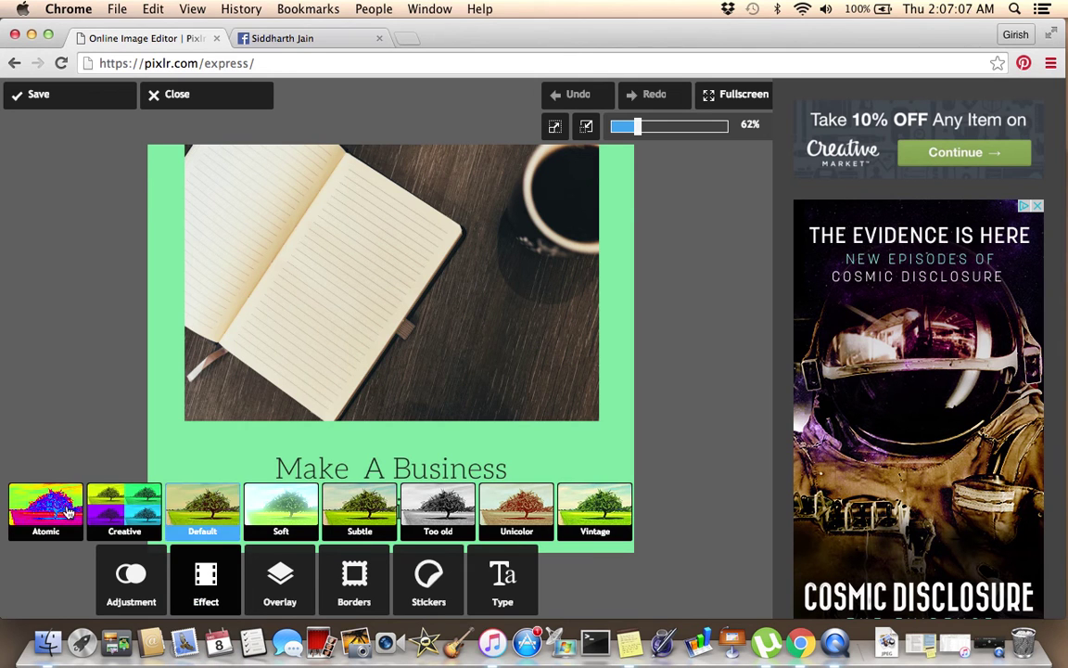
{"action": "left_click", "coordinate": [46, 508]}
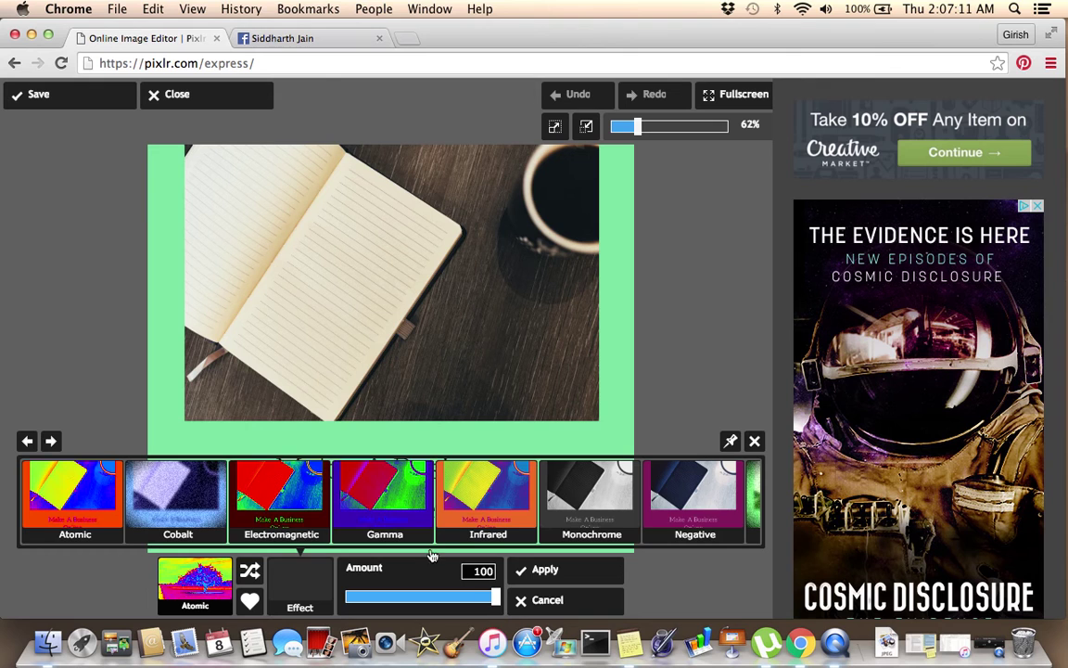
{"action": "left_click", "coordinate": [183, 500]}
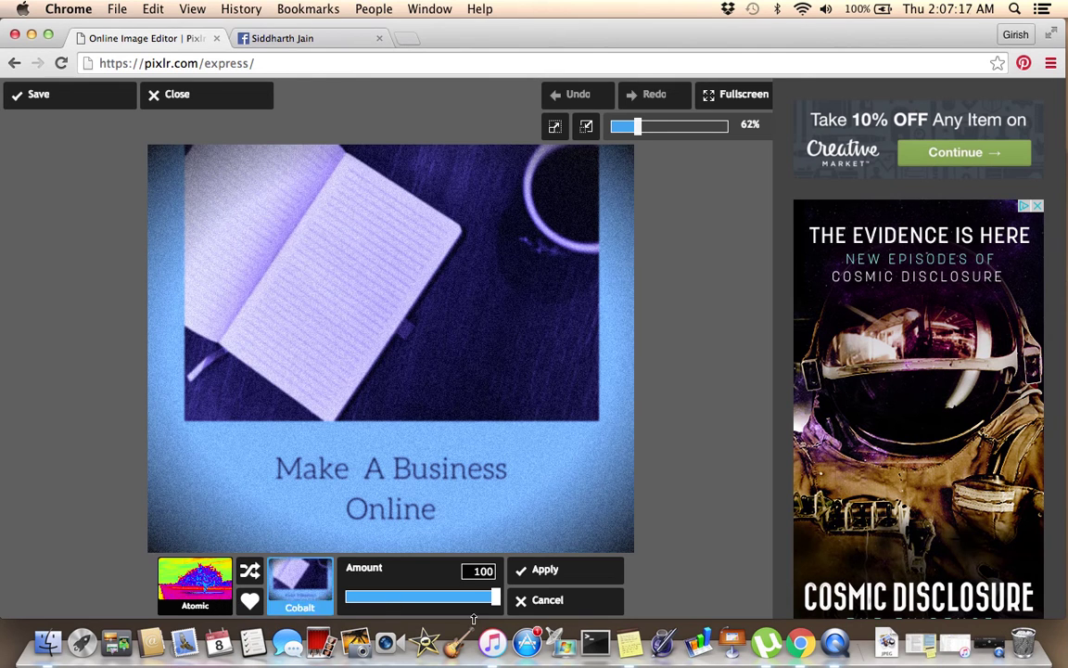
{"action": "left_click", "coordinate": [438, 598]}
{"action": "mouse_move", "coordinate": [438, 602]}
{"action": "left_mouse_down"}
{"action": "mouse_move", "coordinate": [389, 598]}
{"action": "mouse_move", "coordinate": [429, 598]}
{"action": "left_mouse_up"}
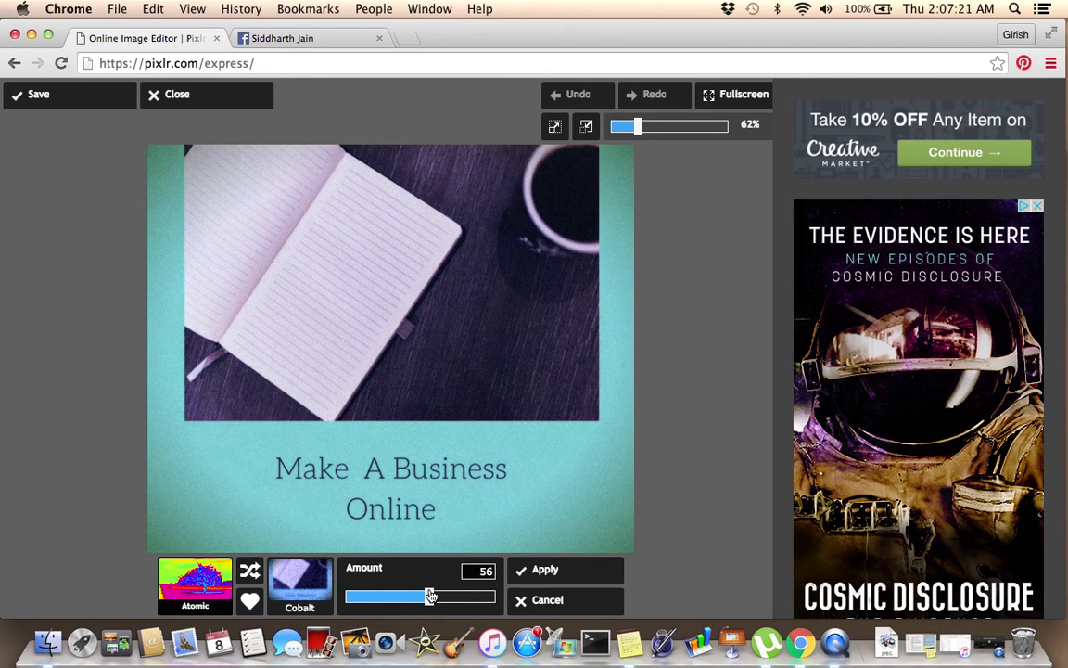
{"action": "left_click", "coordinate": [223, 106]}
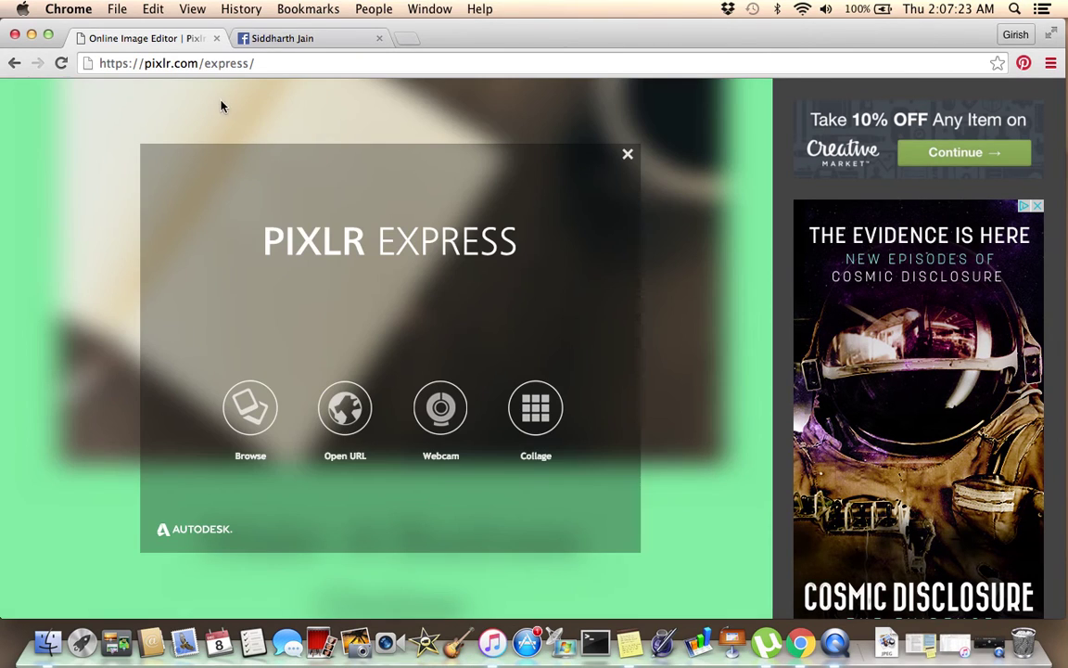
{"action": "left_click", "coordinate": [249, 407]}
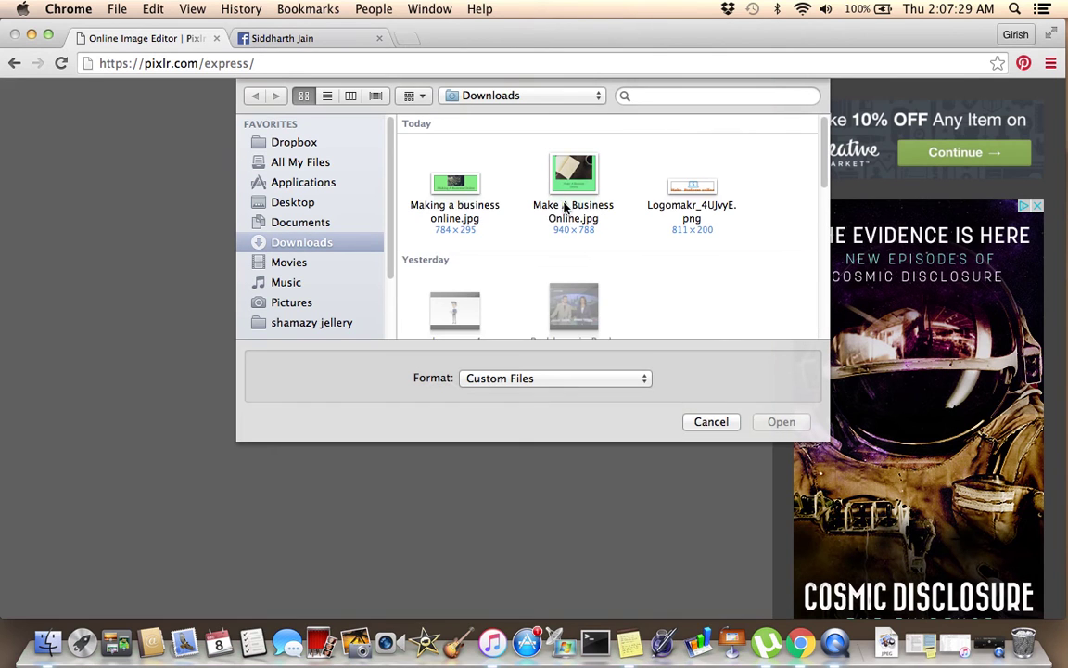
{"action": "left_click", "coordinate": [565, 208]}
{"action": "left_click", "coordinate": [786, 422]}
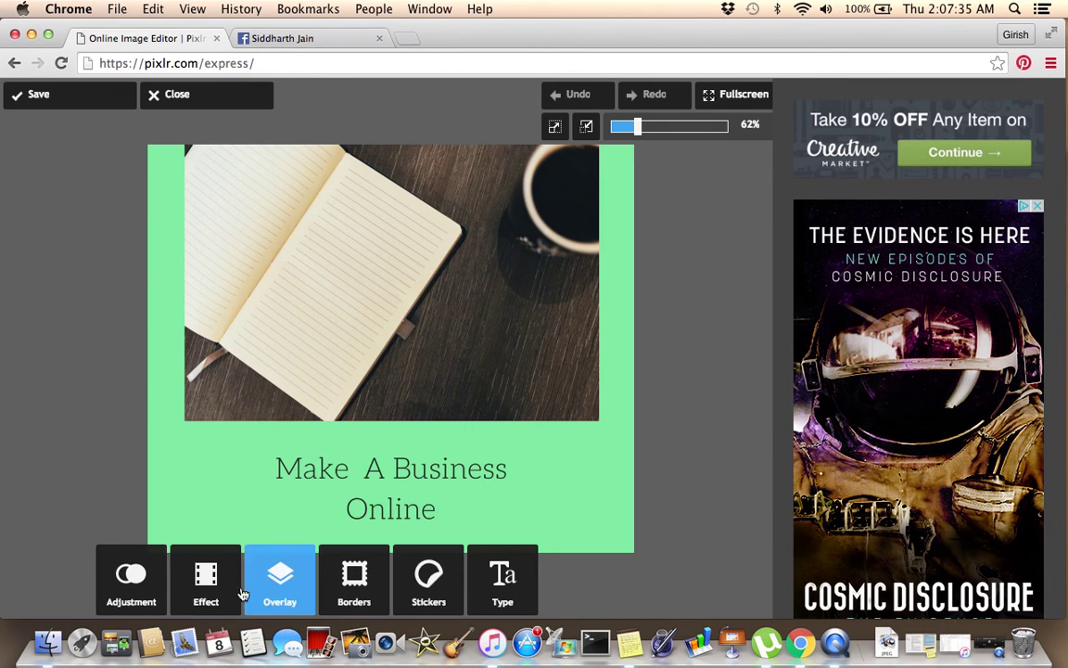
{"action": "left_click", "coordinate": [354, 590]}
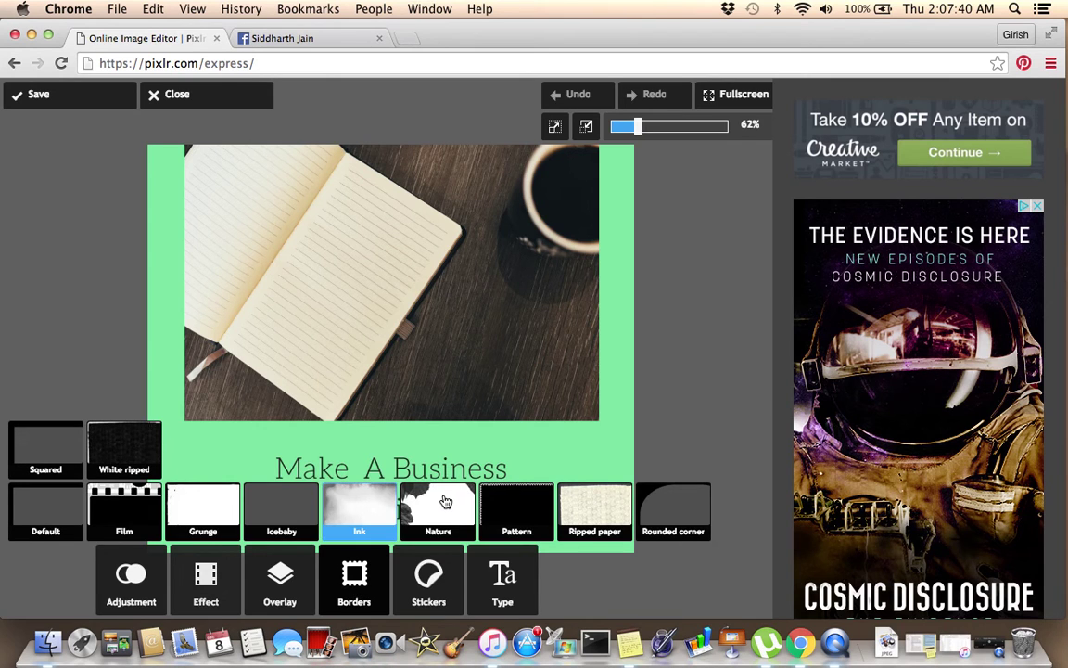
{"action": "left_click", "coordinate": [443, 500]}
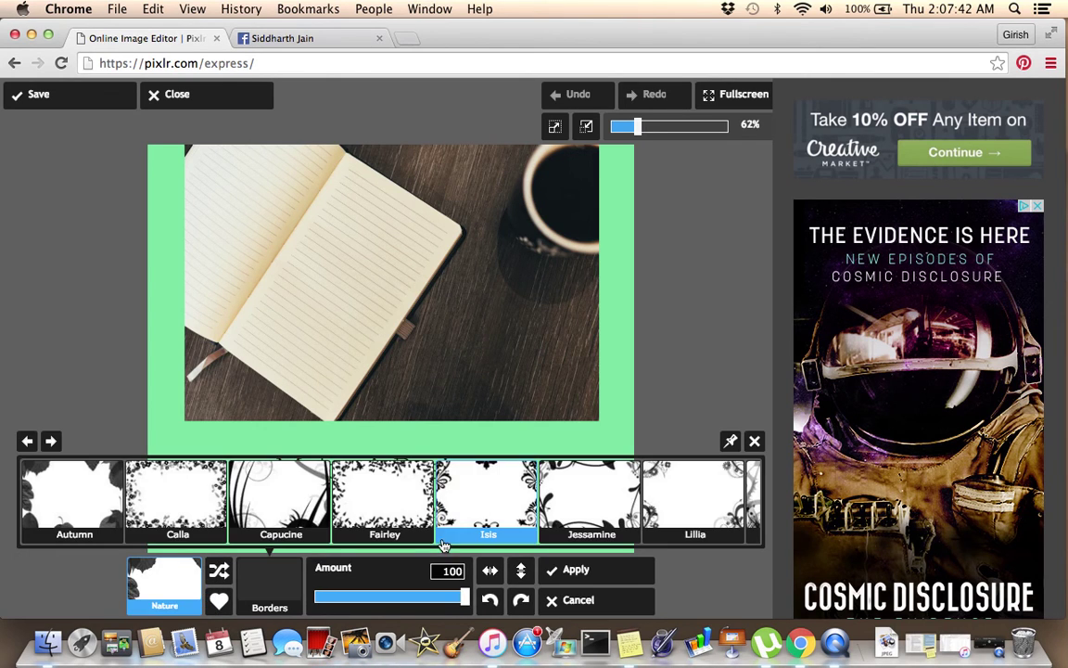
{"action": "left_click", "coordinate": [381, 511]}
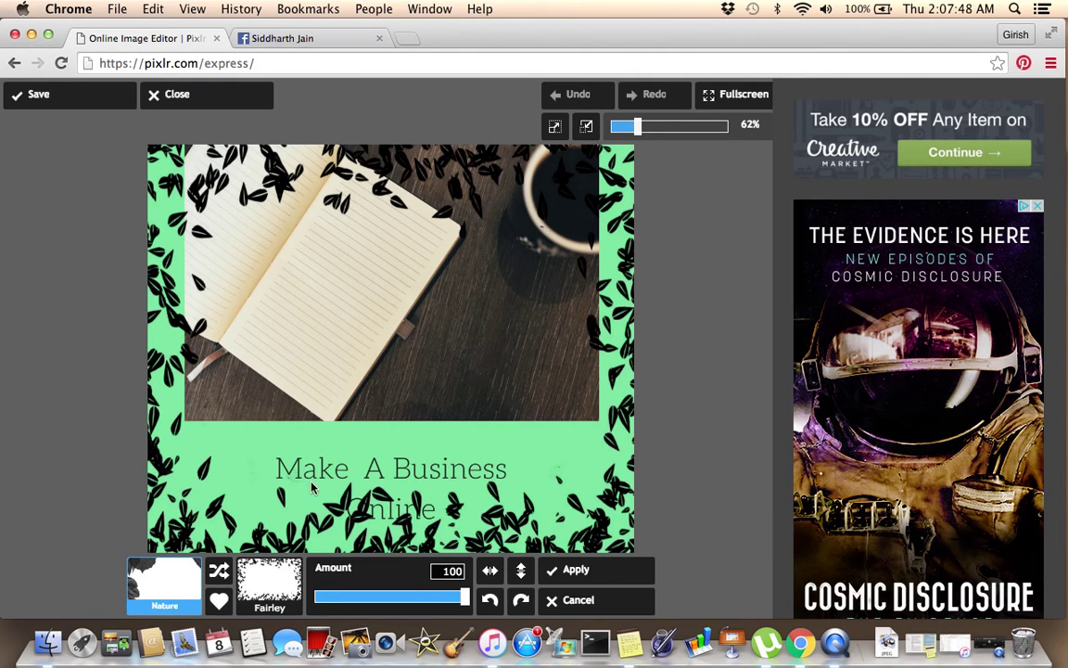
{"action": "left_click", "coordinate": [219, 570]}
{"action": "left_click", "coordinate": [583, 604]}
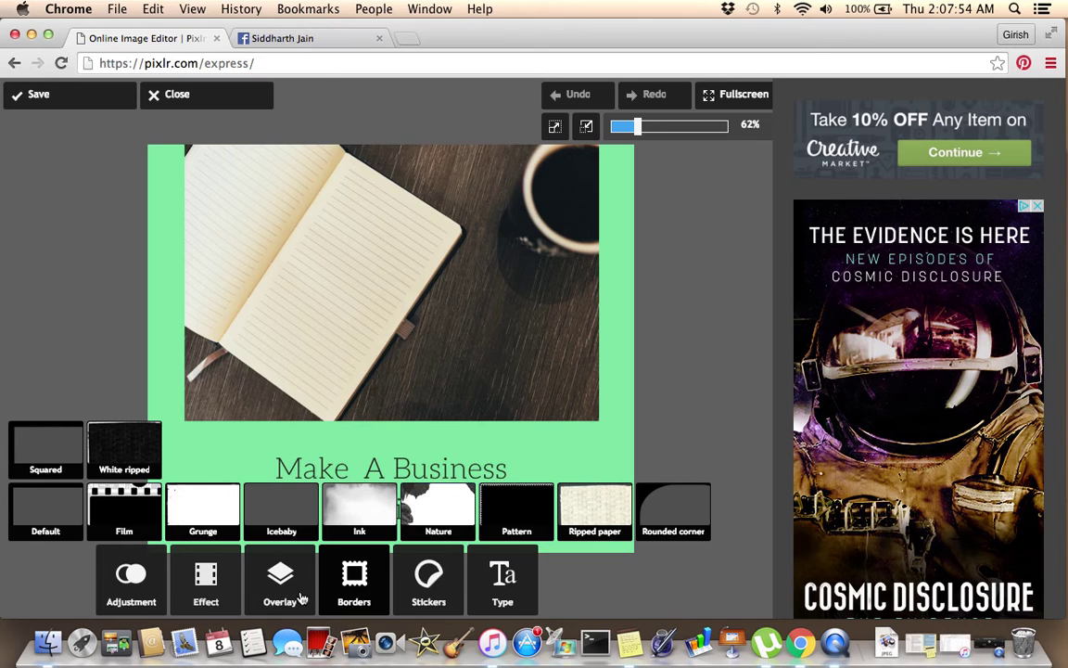
Step: Preview the sepia Too old Henry effect and cancel it
{"action": "left_click", "coordinate": [208, 595]}
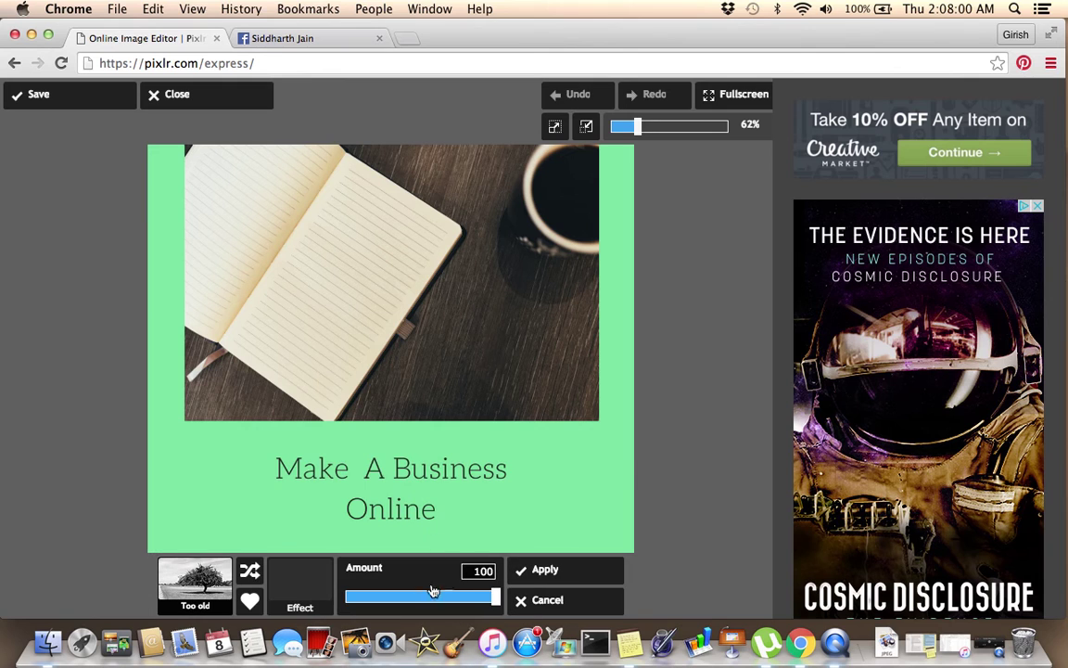
{"action": "left_click", "coordinate": [491, 496]}
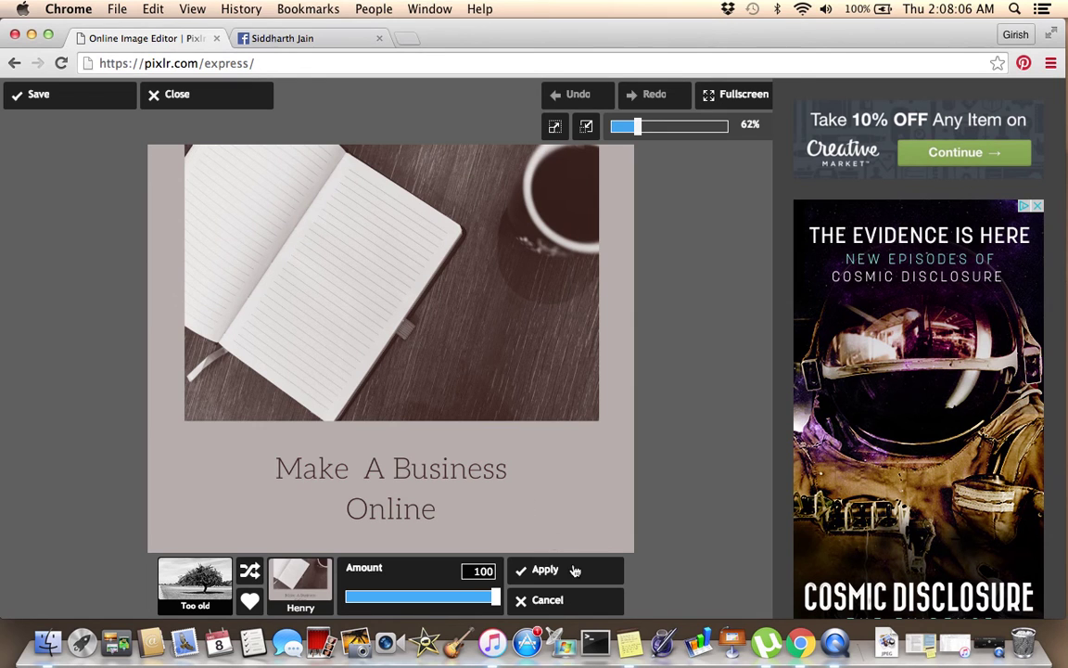
{"action": "left_click", "coordinate": [562, 601]}
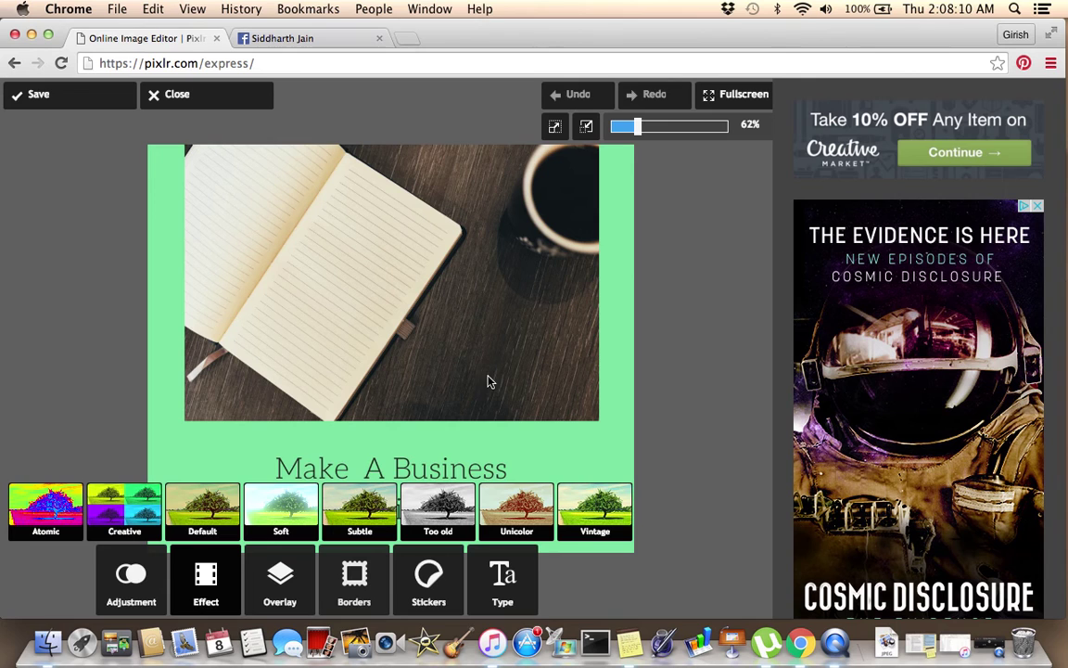
Step: Add Retro-style text reading 'happy me' and move it onto the photo's bottom edge
{"action": "left_click", "coordinate": [429, 580]}
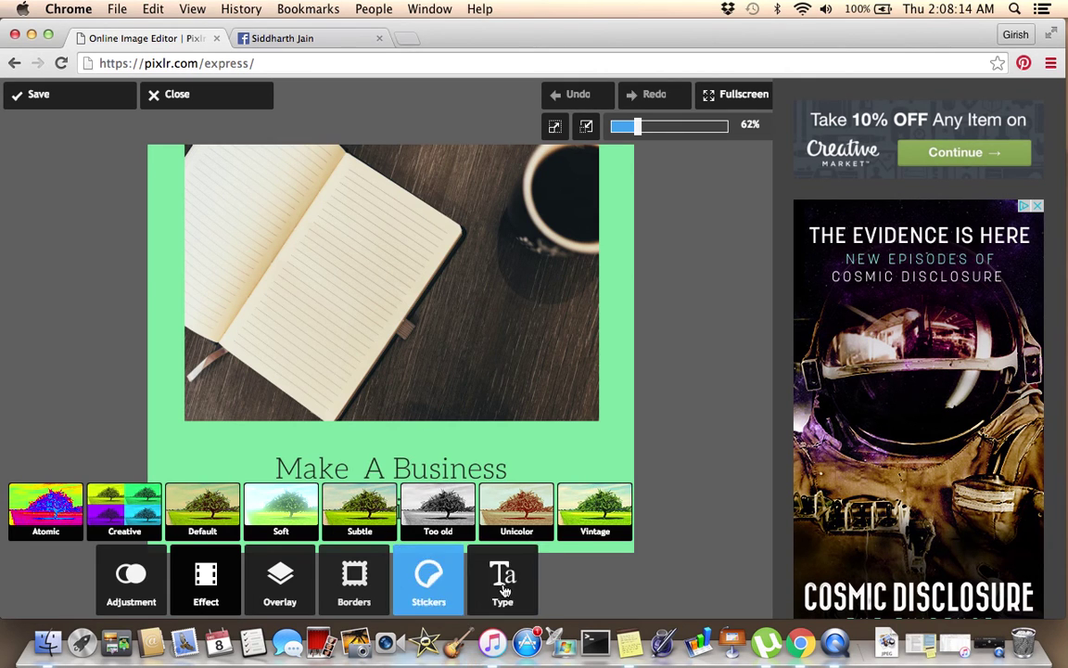
{"action": "left_click", "coordinate": [504, 588]}
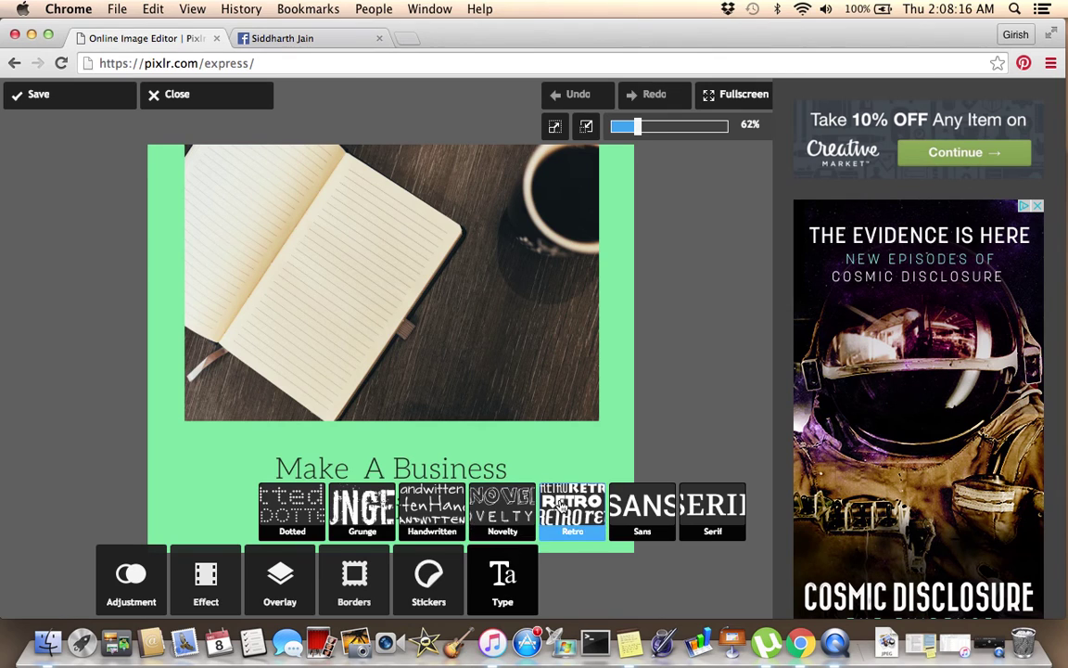
{"action": "left_click", "coordinate": [561, 503]}
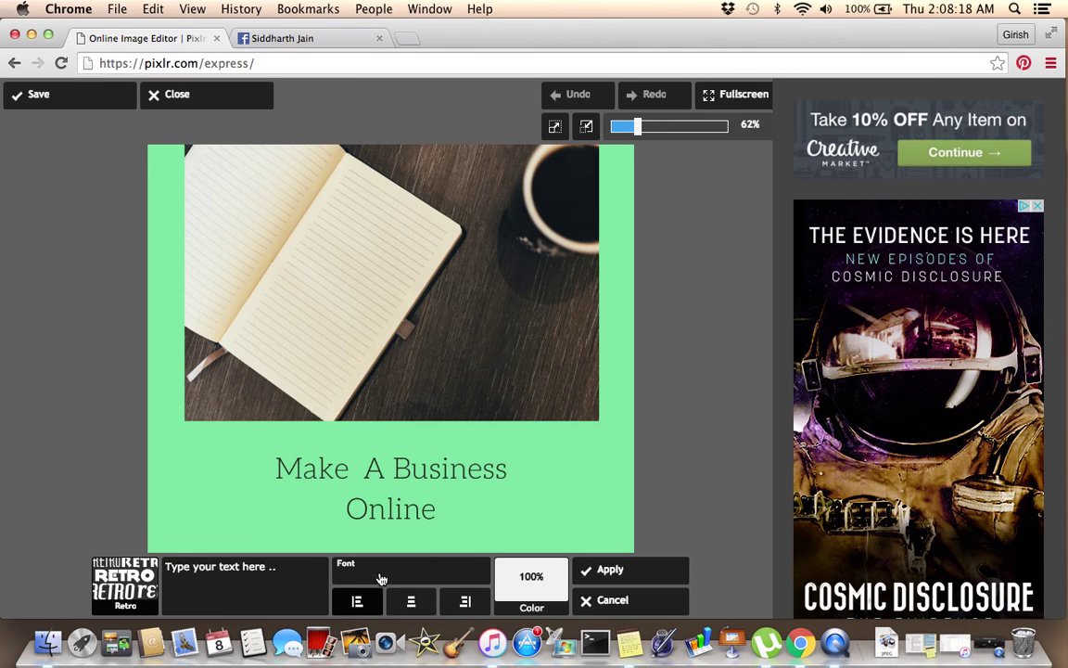
{"action": "left_click", "coordinate": [246, 591]}
{"action": "key", "text": "BackSpace"}
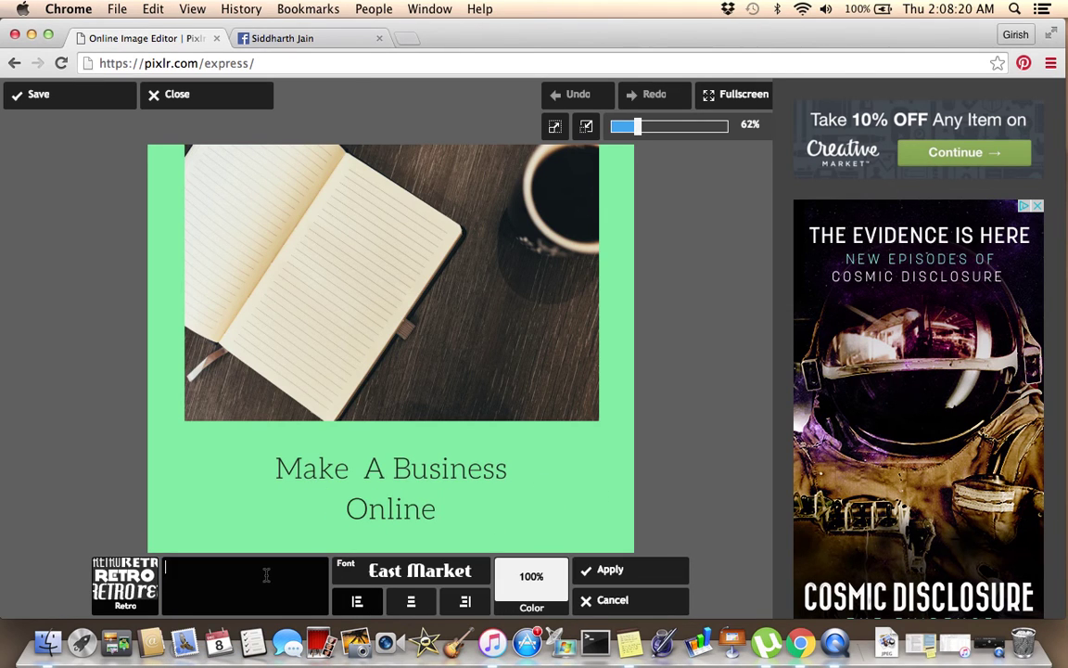
{"action": "type", "text": "happy"}
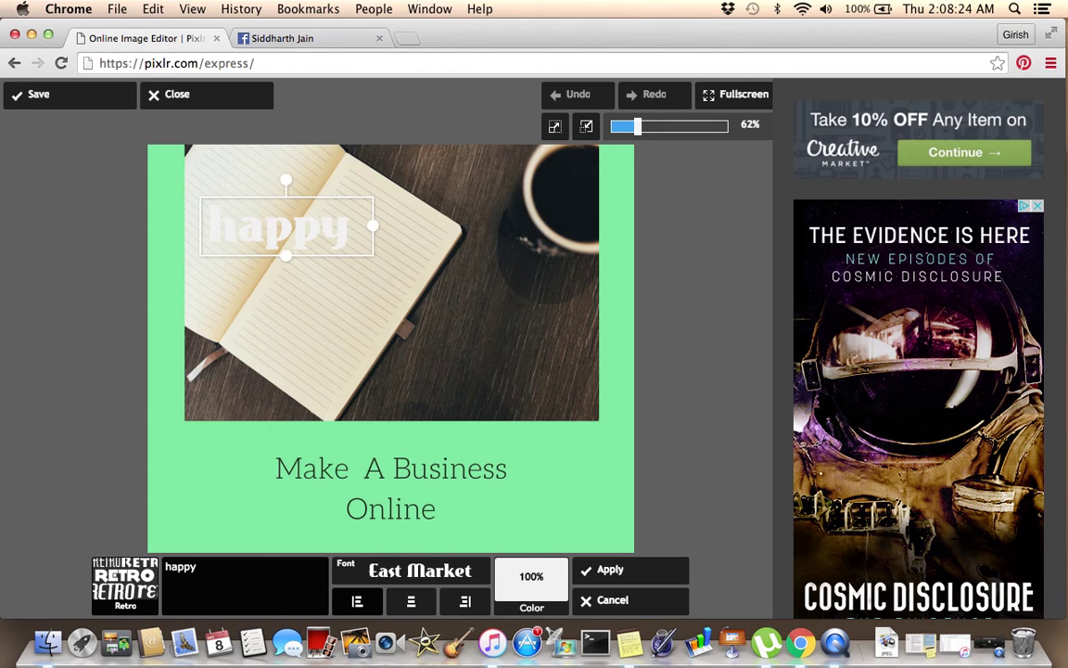
{"action": "type", "text": " me"}
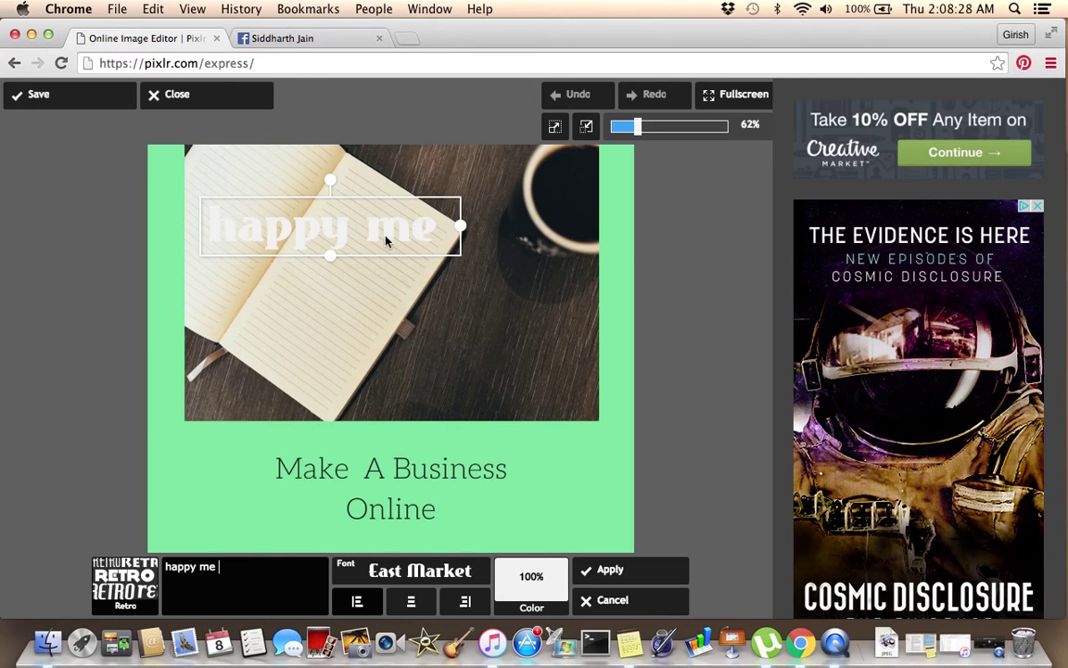
{"action": "left_click_drag", "start_coordinate": [349, 240], "coordinate": [517, 445]}
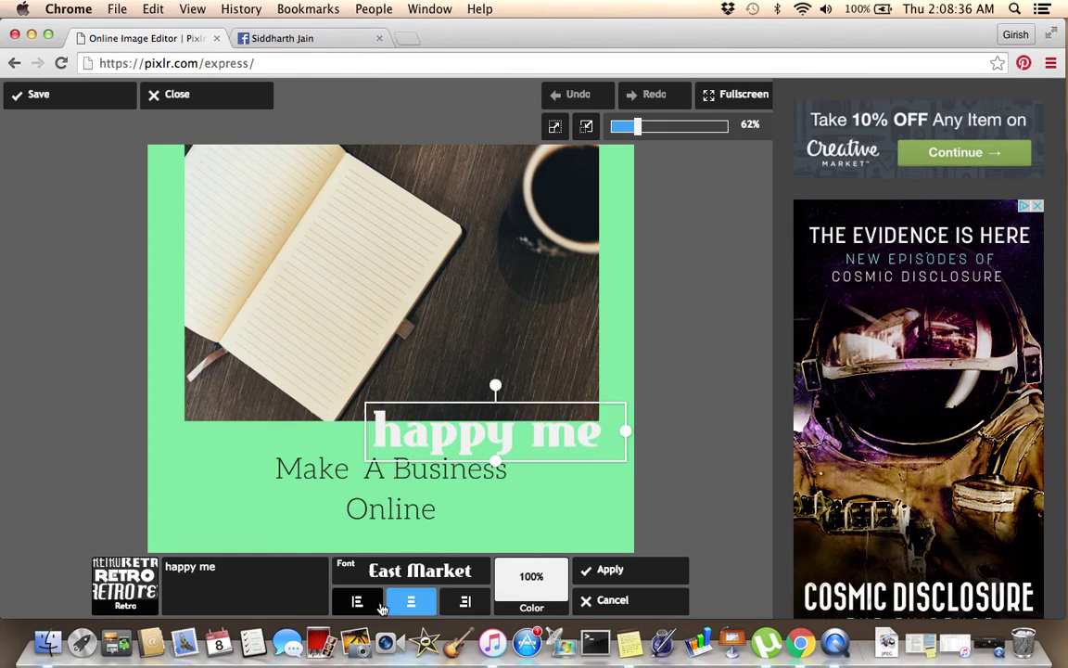
Step: Try dusty pink colour and the DINER and ANAGRAM fonts, then discard the text
{"action": "left_click", "coordinate": [522, 589]}
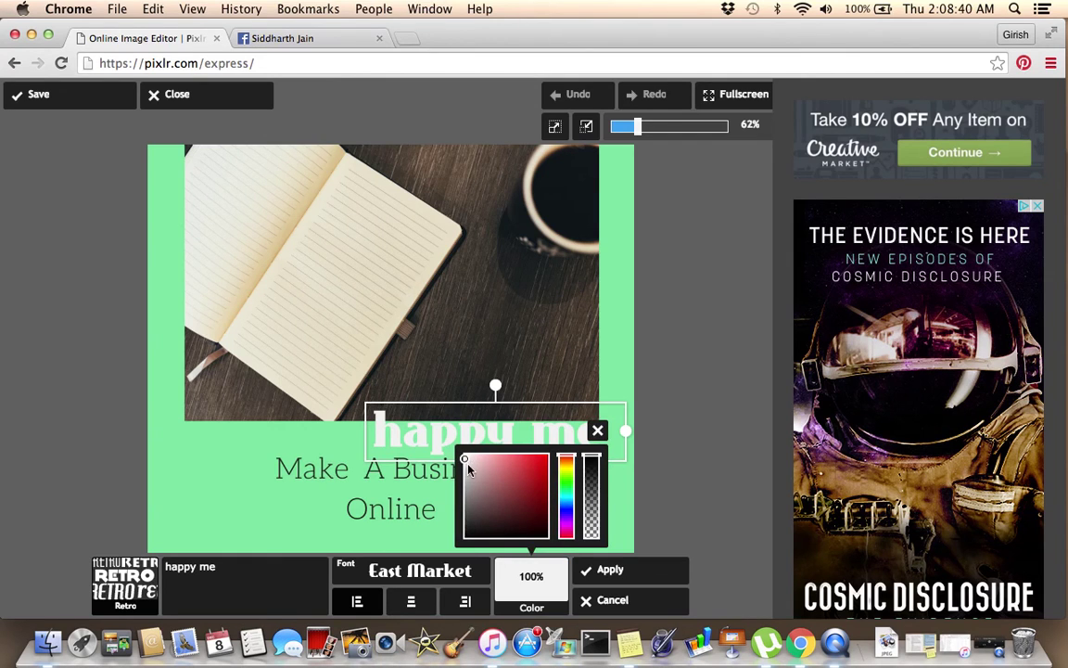
{"action": "left_click", "coordinate": [495, 481]}
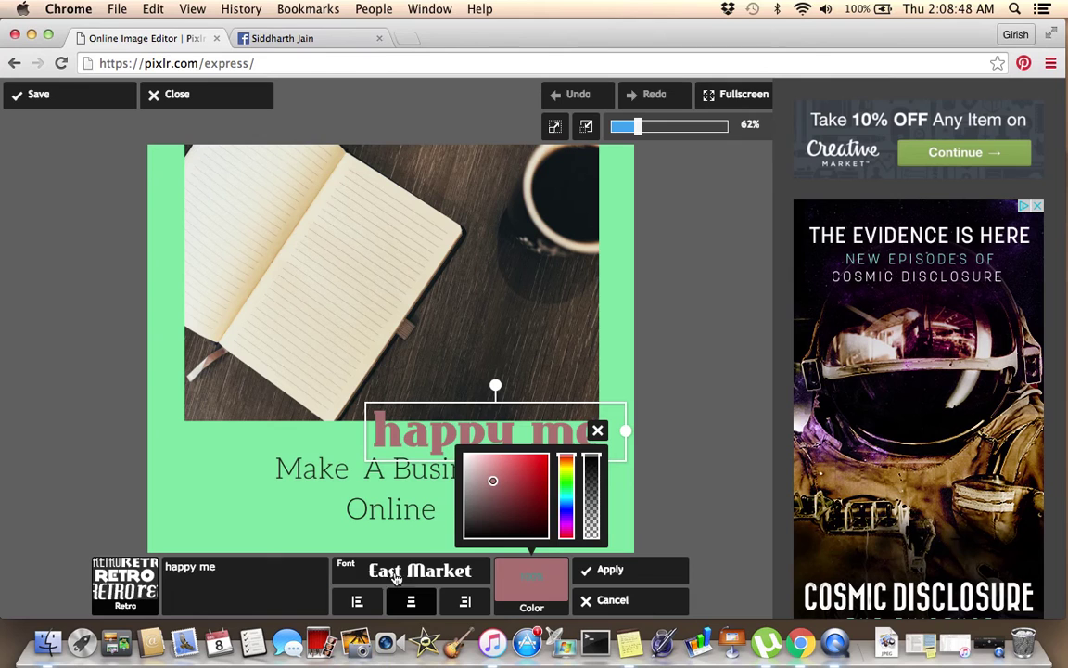
{"action": "left_click", "coordinate": [396, 574]}
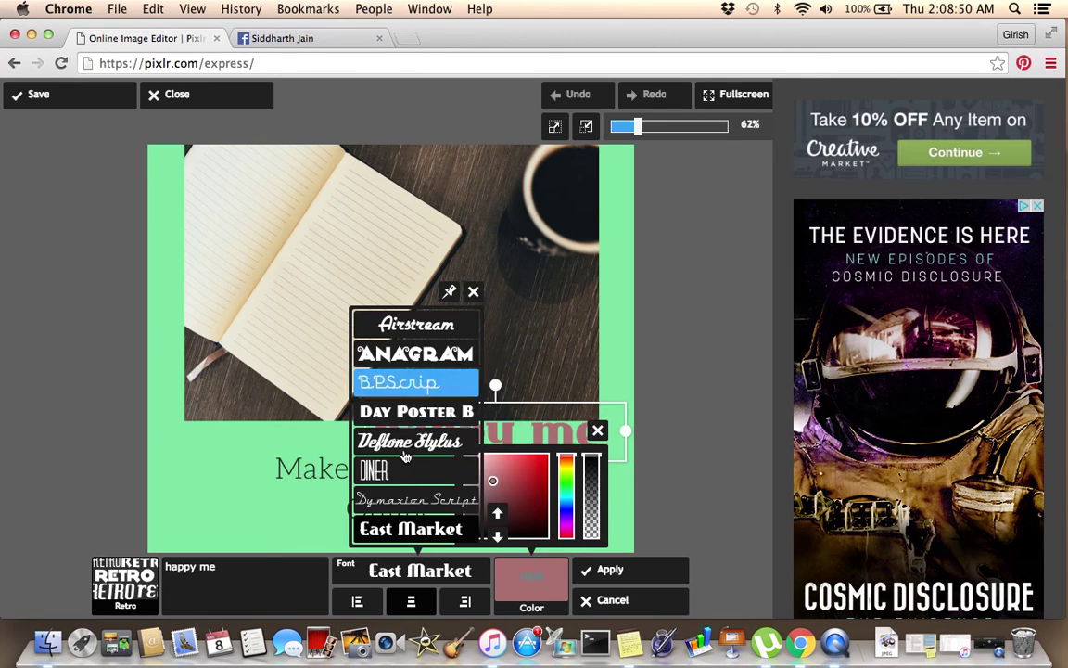
{"action": "left_click", "coordinate": [373, 470]}
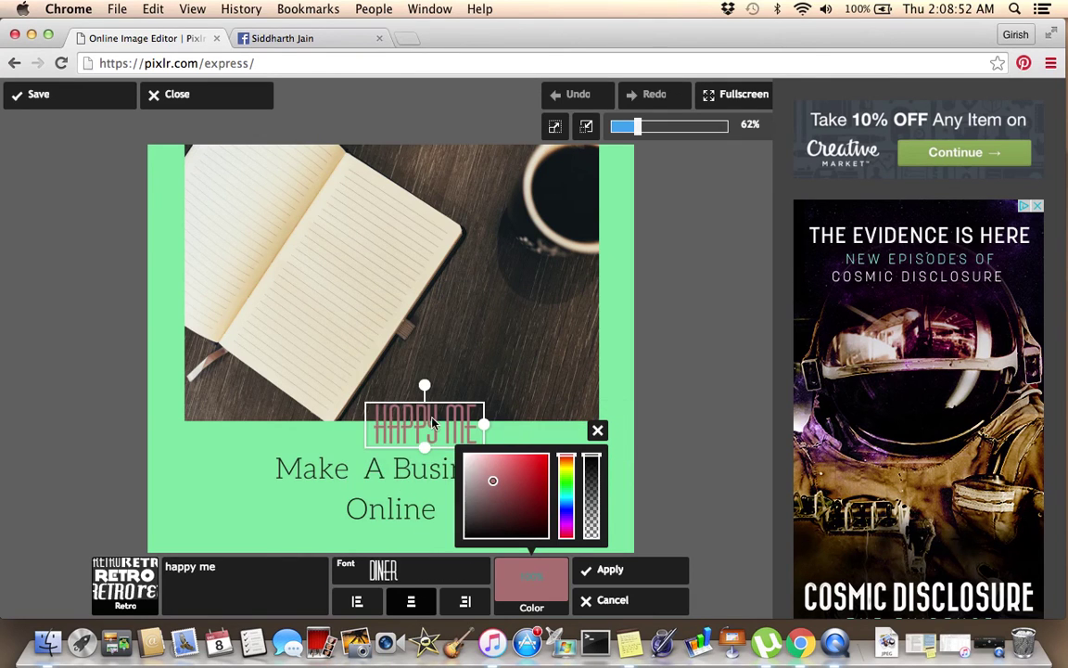
{"action": "left_click", "coordinate": [383, 570]}
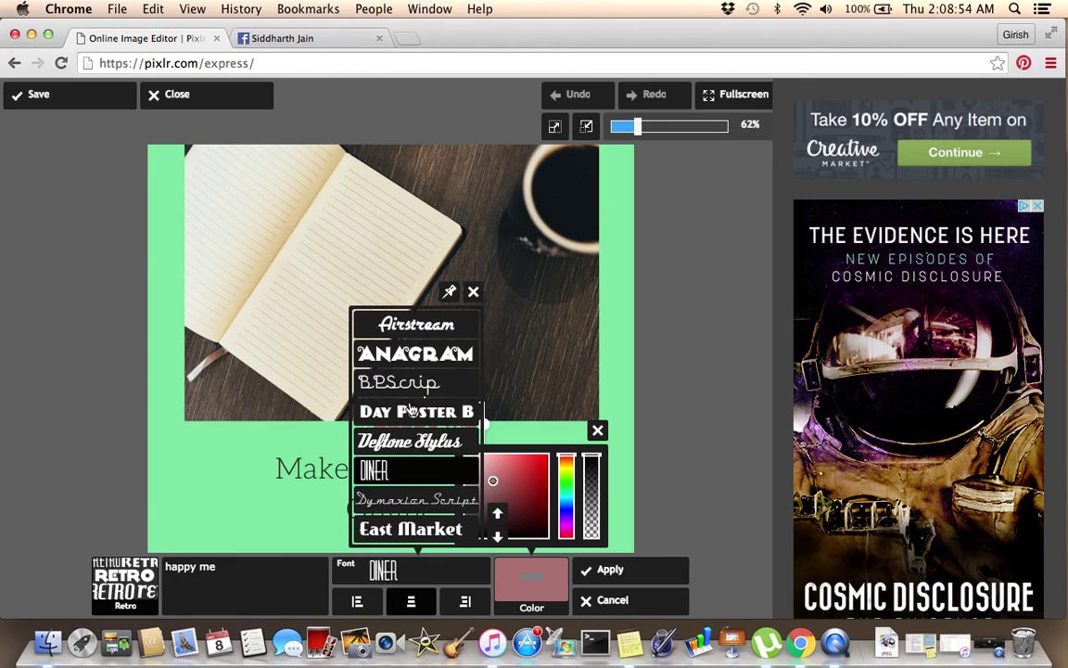
{"action": "left_click", "coordinate": [415, 354]}
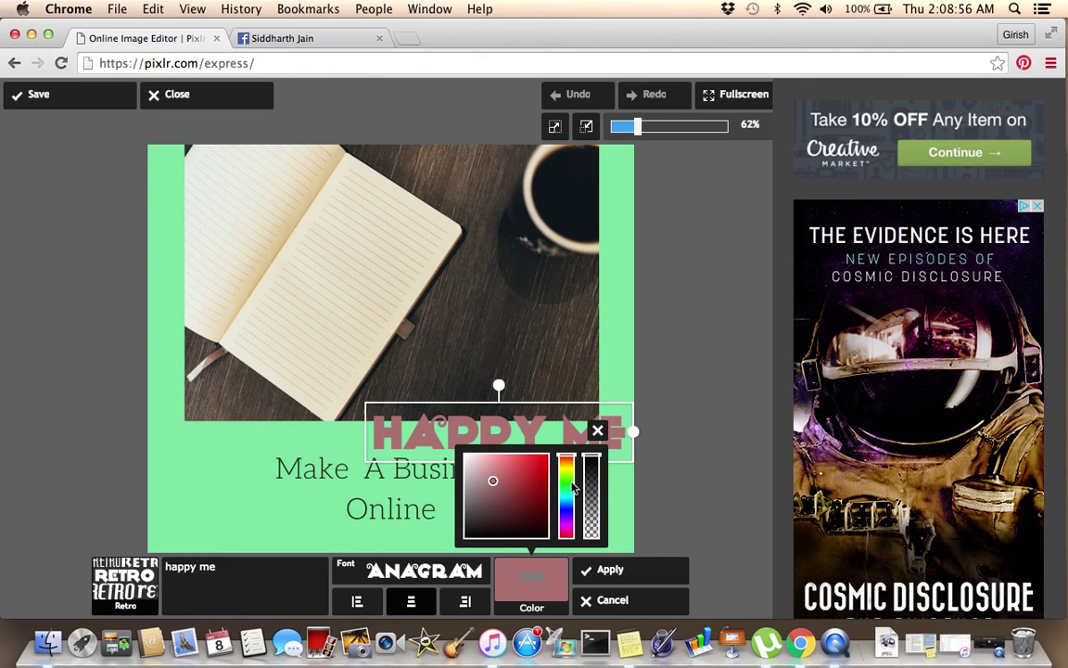
{"action": "left_click", "coordinate": [612, 600]}
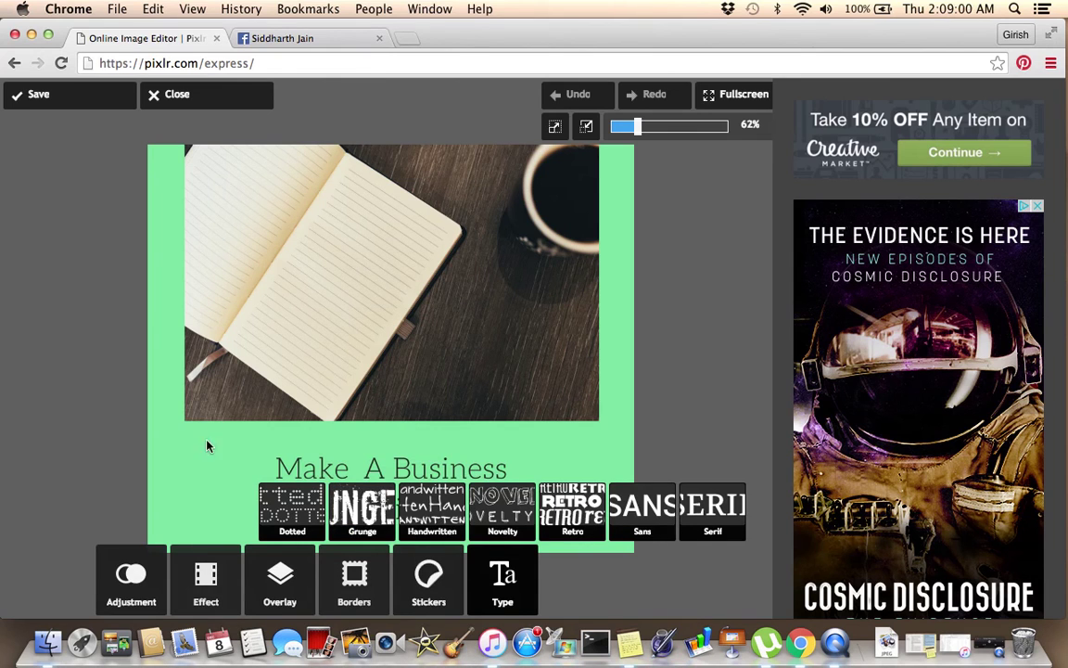
Step: Show the Adjustment tools such as Crop, Resize, Rotate and Brighten
{"action": "left_click", "coordinate": [115, 603]}
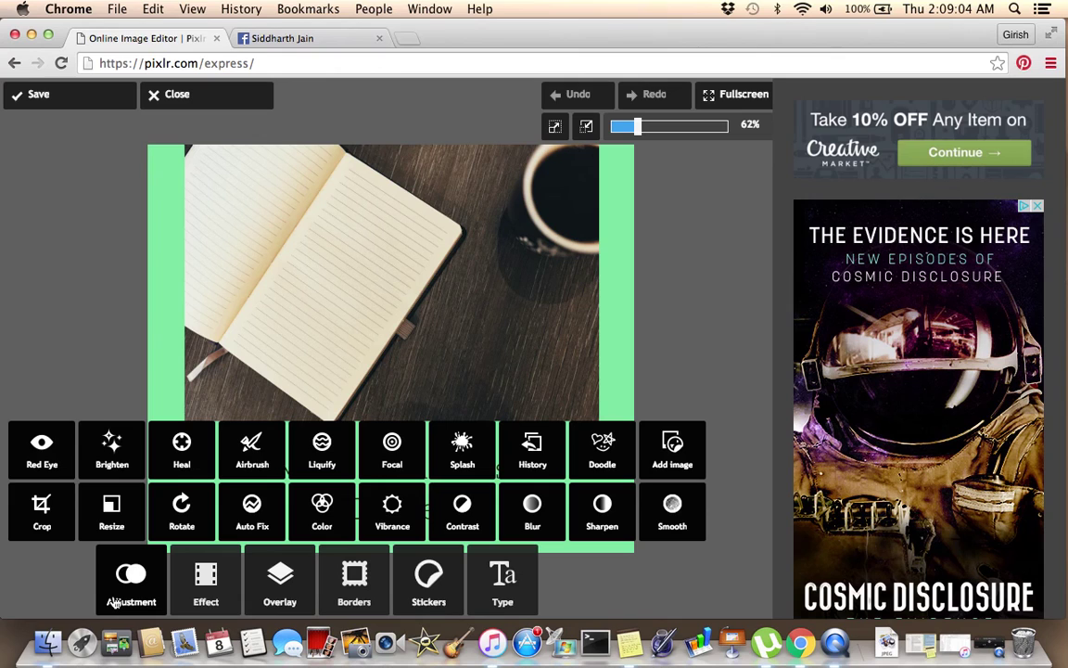